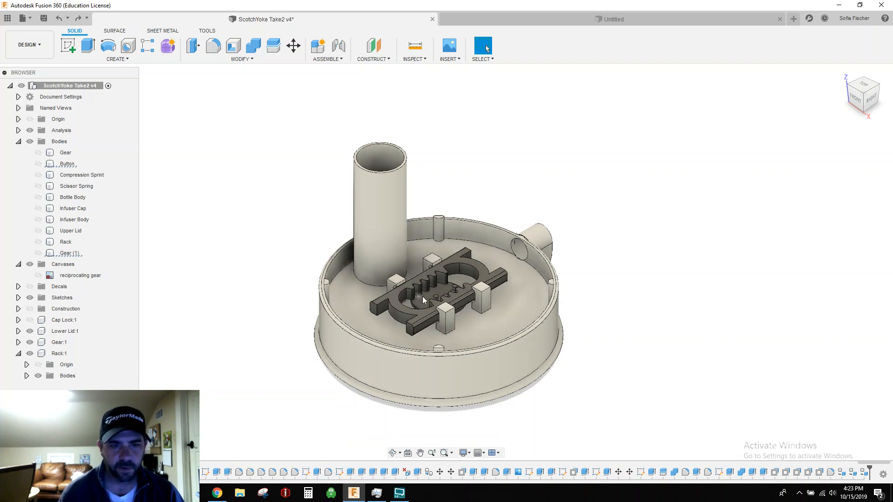
Step: Examine the gear and rack mechanism inside the lower lid from the top and at an angle
left_click(393, 452)
left_click_drag(363, 437, 363, 386)
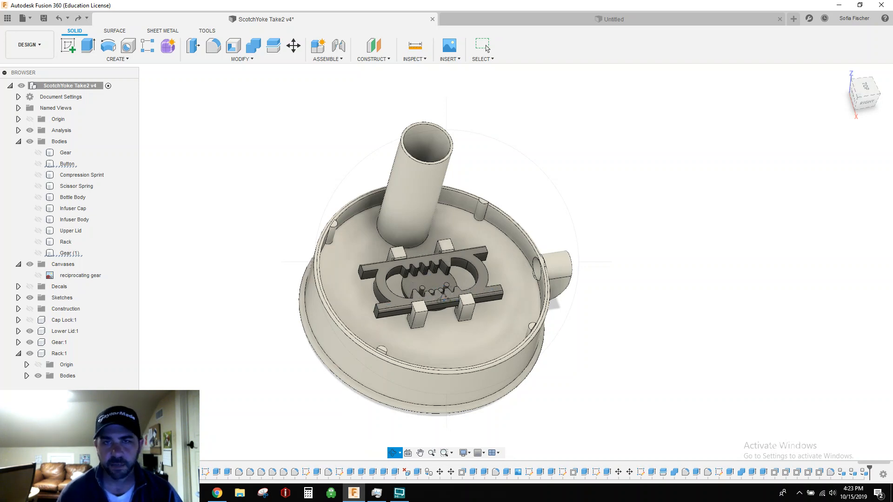
left_click(864, 89)
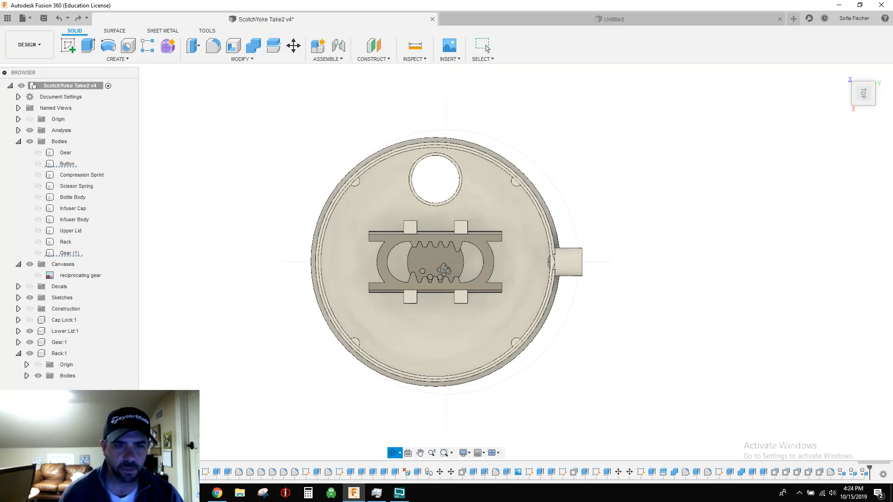
key("Escape")
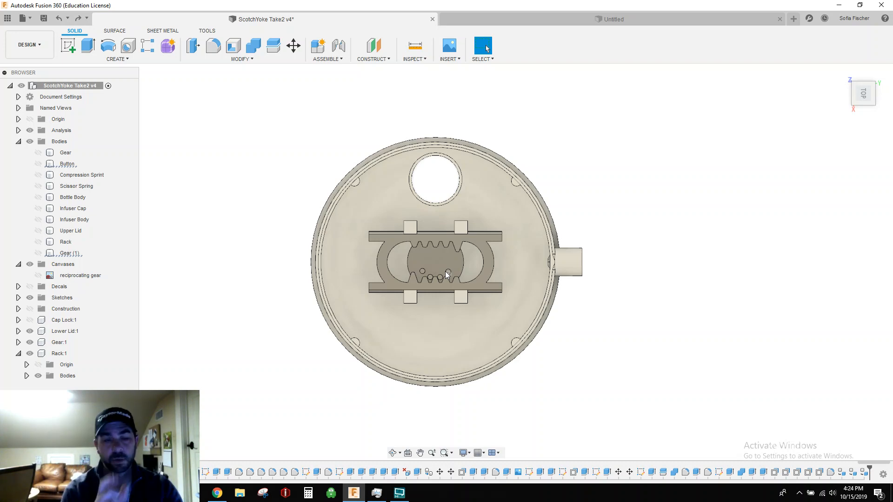
left_click(392, 452)
left_click_drag(305, 424, 314, 392)
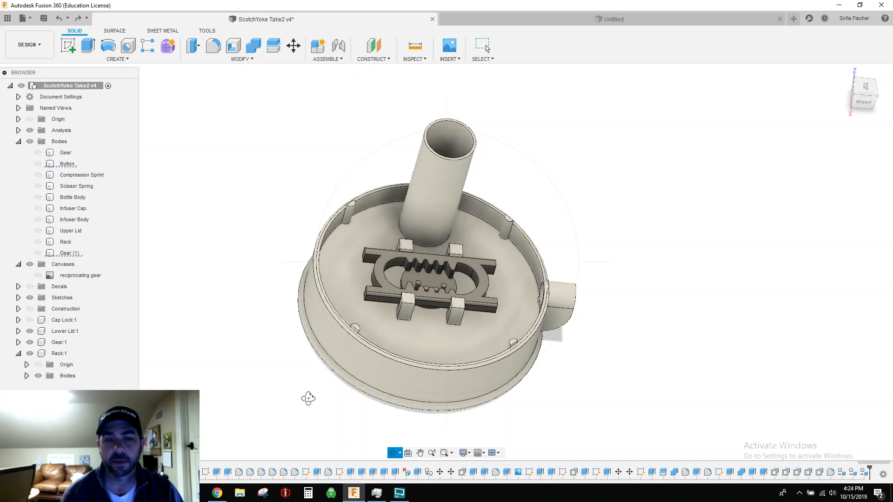
key("Escape")
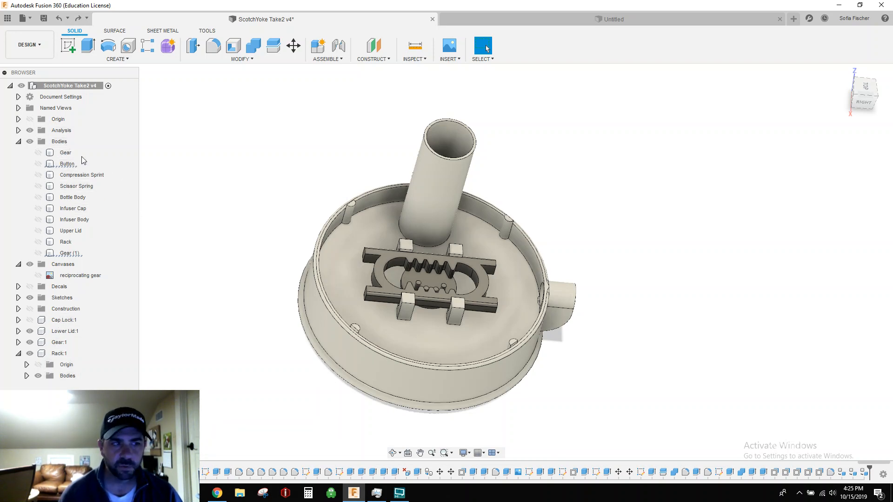
right_click(67, 154)
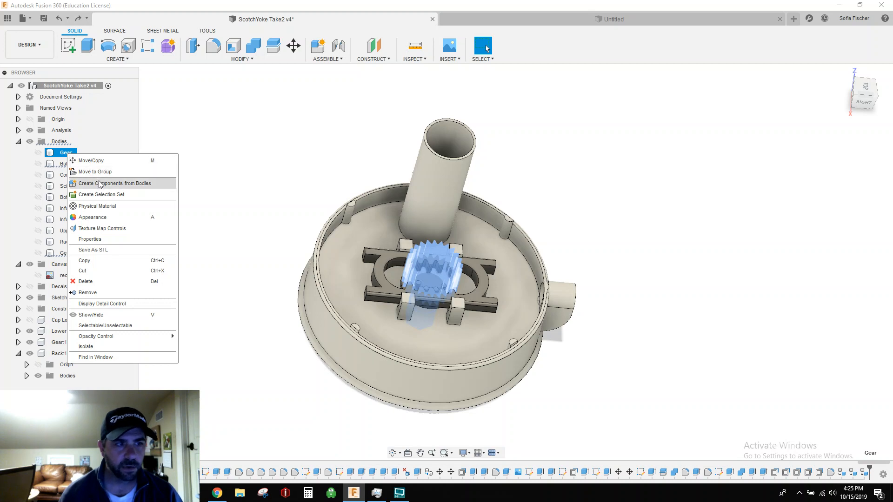
left_click(222, 183)
left_click(241, 248)
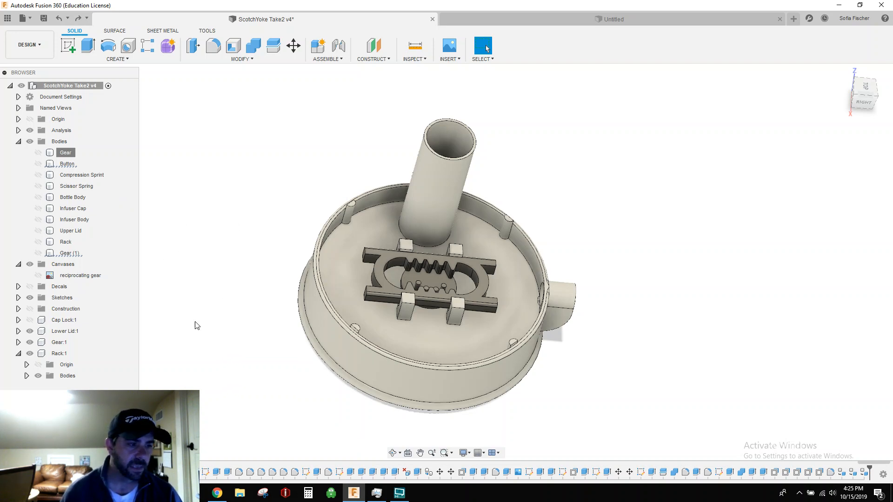
left_click(330, 339)
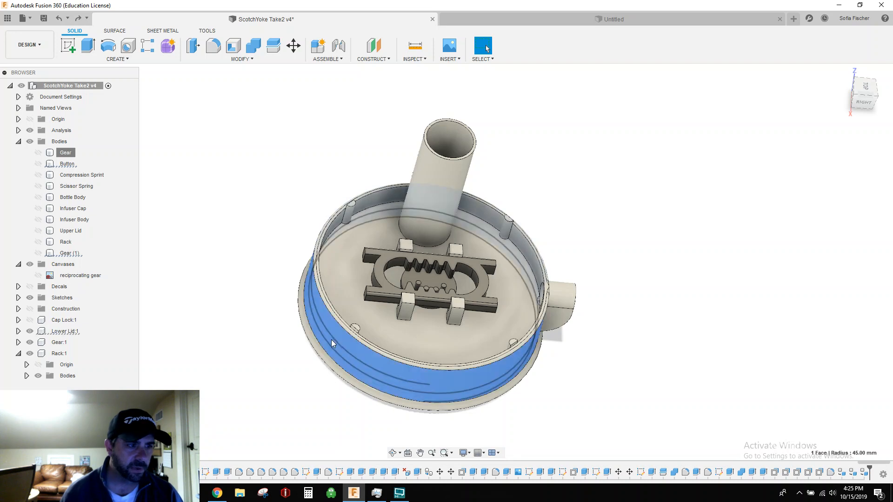
Step: Ground the Lower Lid component so that it stays fixed in place
right_click(64, 333)
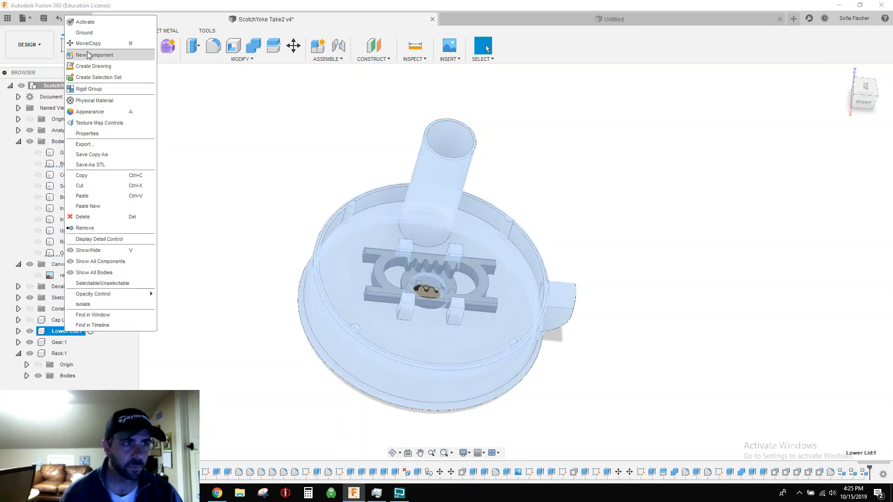
left_click(93, 35)
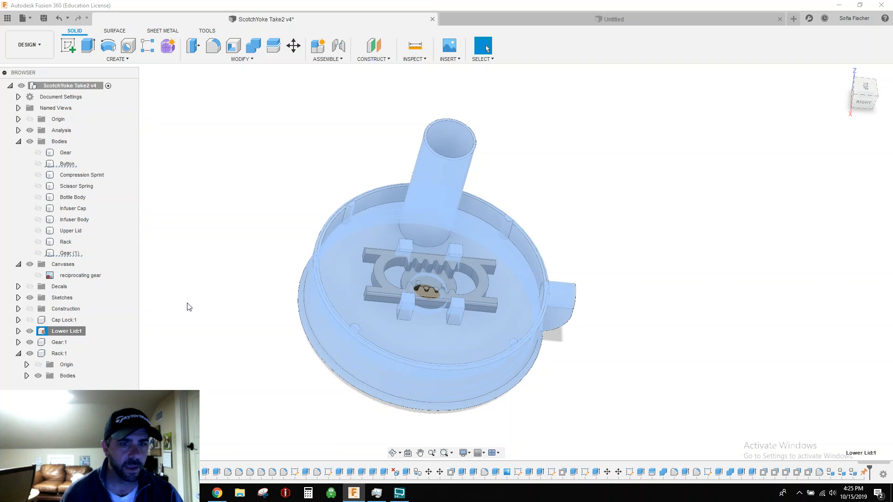
left_click(202, 321)
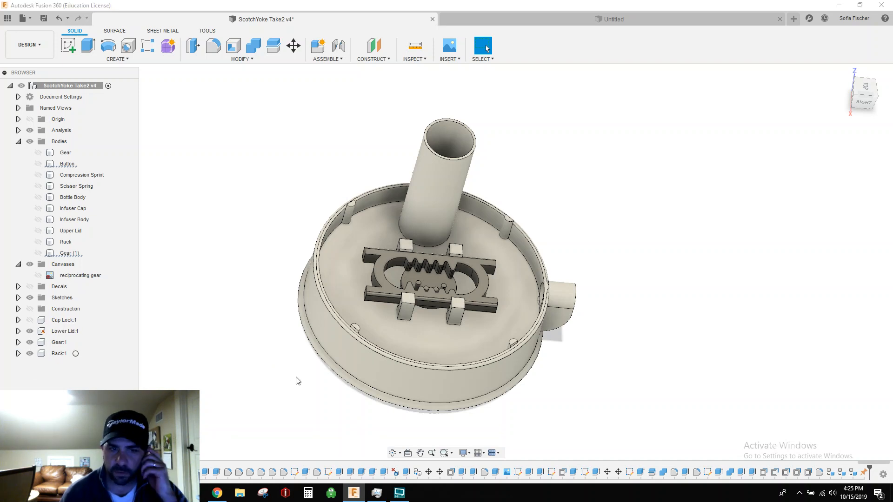
Step: Hide the Rack component and inspect the gear and its shaft from above and below the lid
left_click(32, 353)
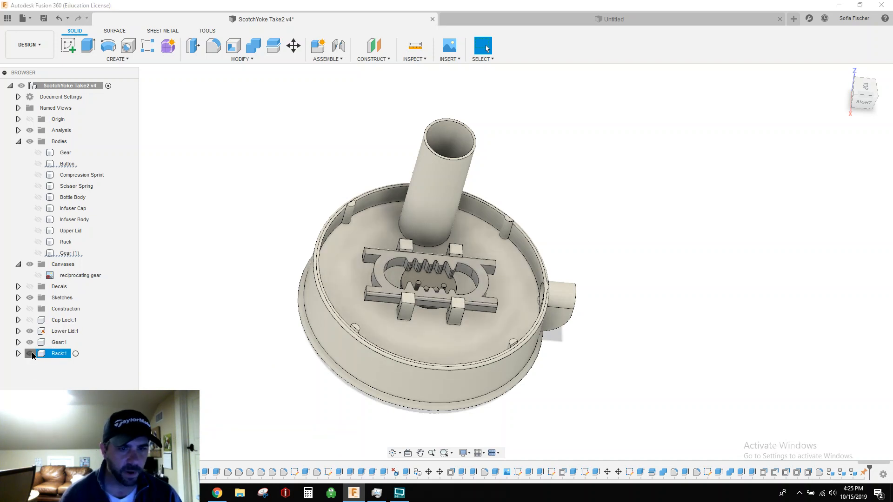
left_click(31, 353)
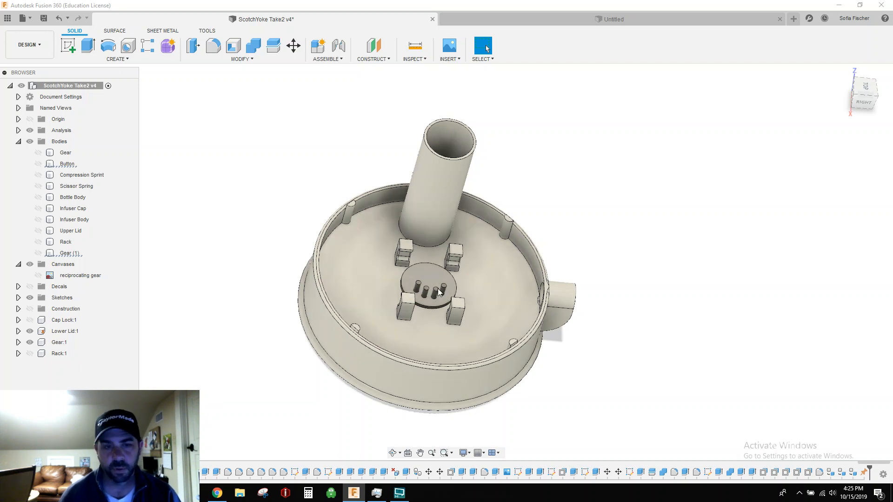
left_click(394, 456)
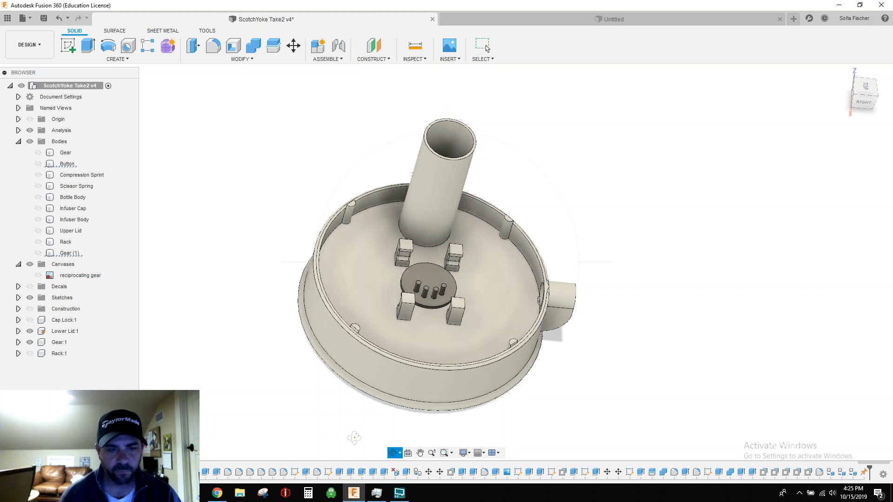
left_click_drag(359, 416, 385, 357)
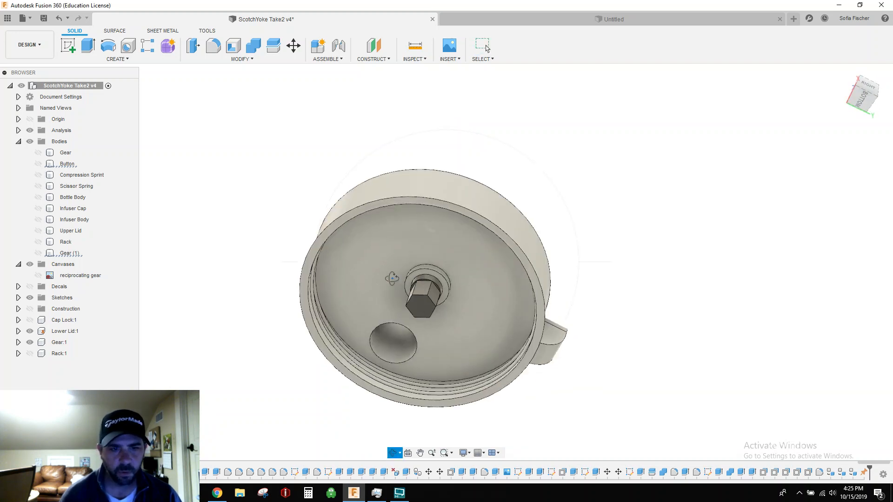
left_click_drag(456, 277, 385, 146)
key("Escape")
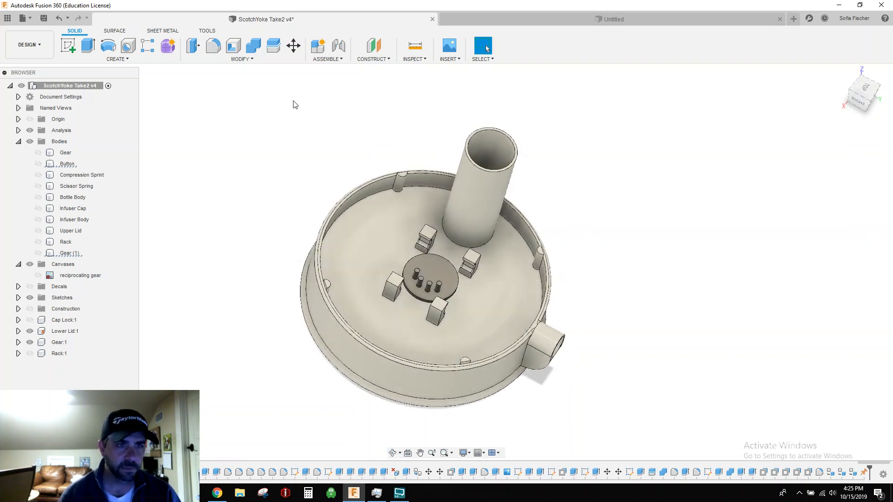
Step: Set up an as-built joint of type Revolute between the gear and the lower lid, positioned at the gear disc's centre
left_click(326, 60)
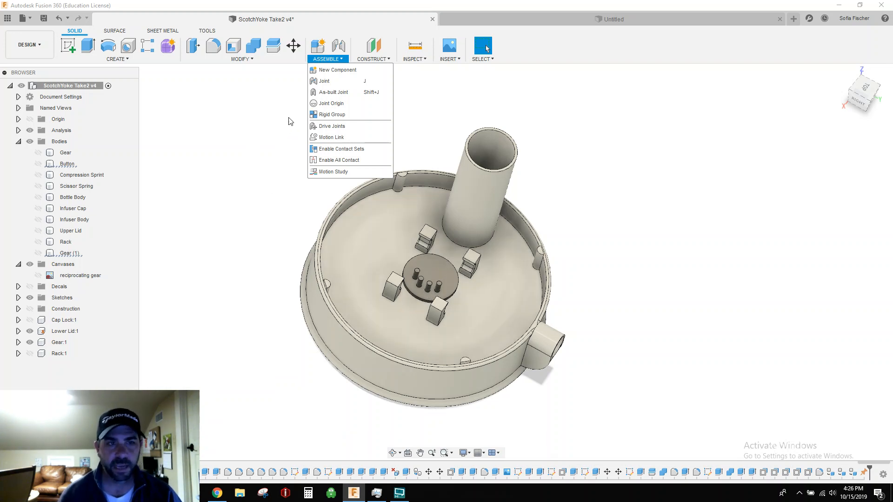
left_click(335, 92)
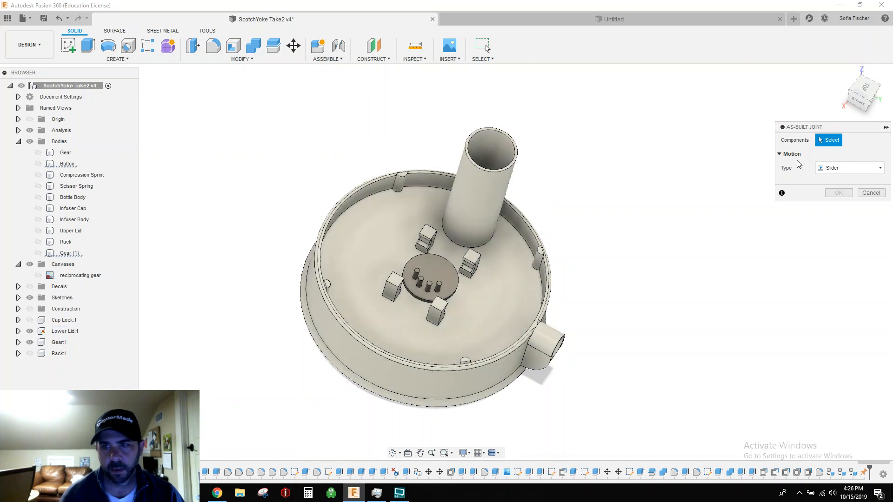
left_click_drag(834, 131, 683, 119)
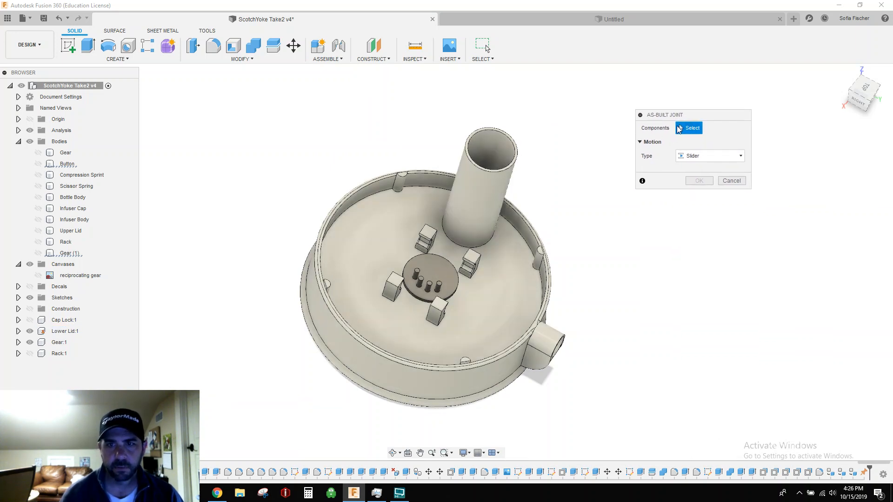
left_click(437, 278)
left_click(484, 327)
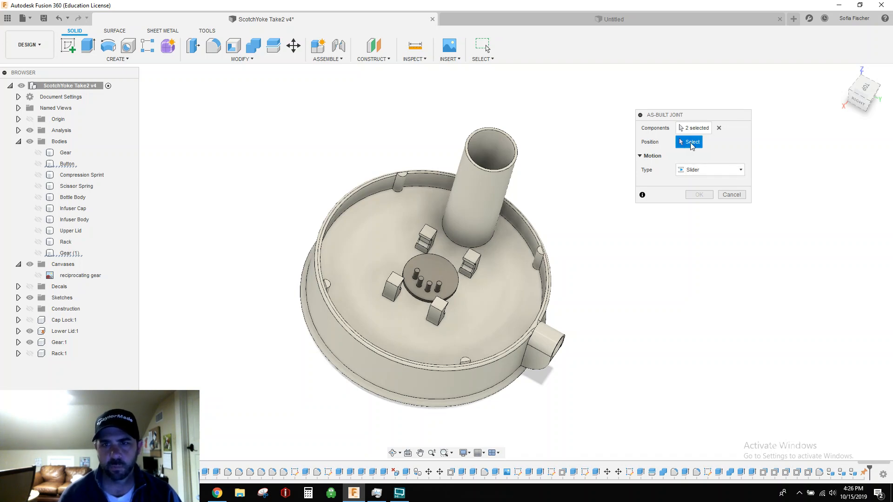
left_click(697, 170)
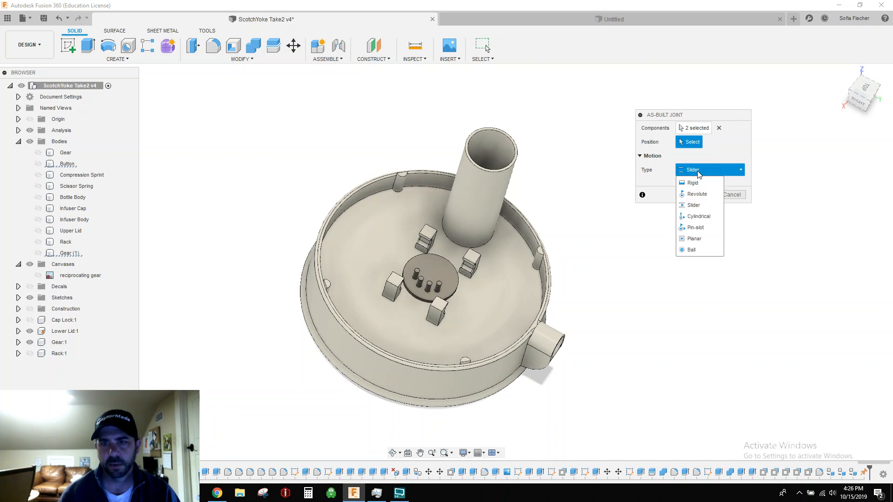
left_click(696, 194)
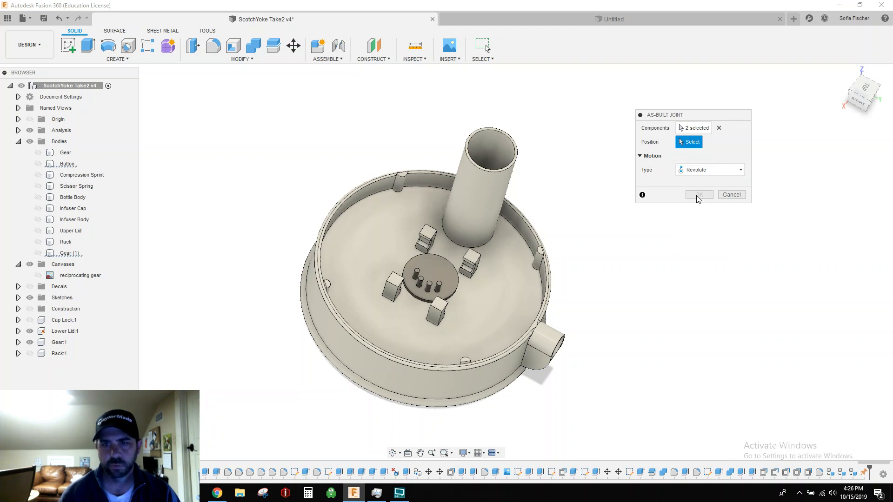
left_click(864, 87)
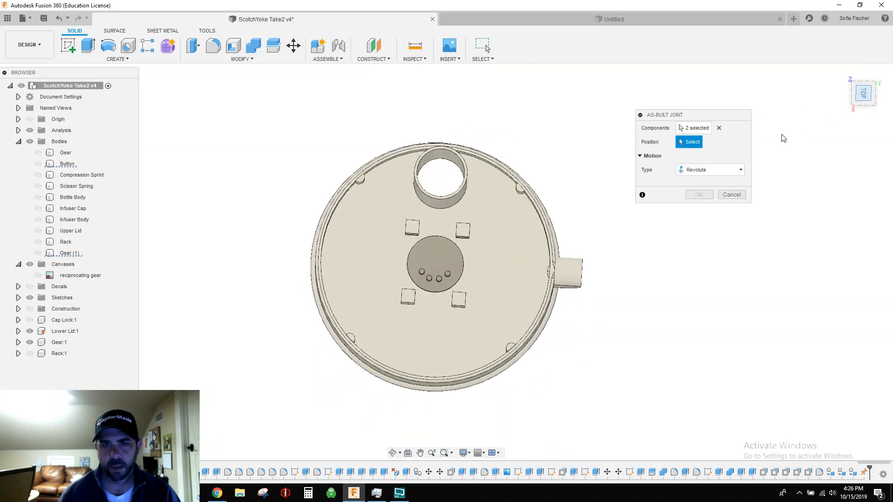
left_click(691, 142)
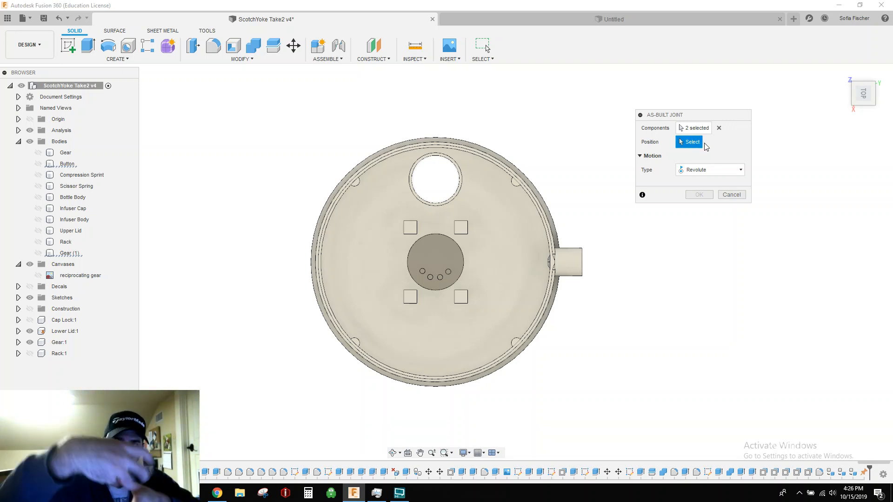
left_click(436, 261)
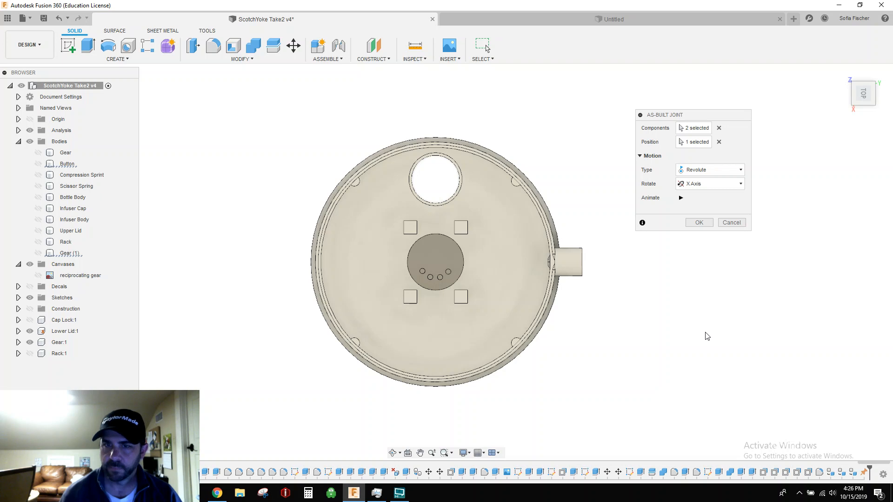
Step: Set the gear joint's rotation to the Z axis, preview the motion with Animate, and create the joint
left_click(710, 185)
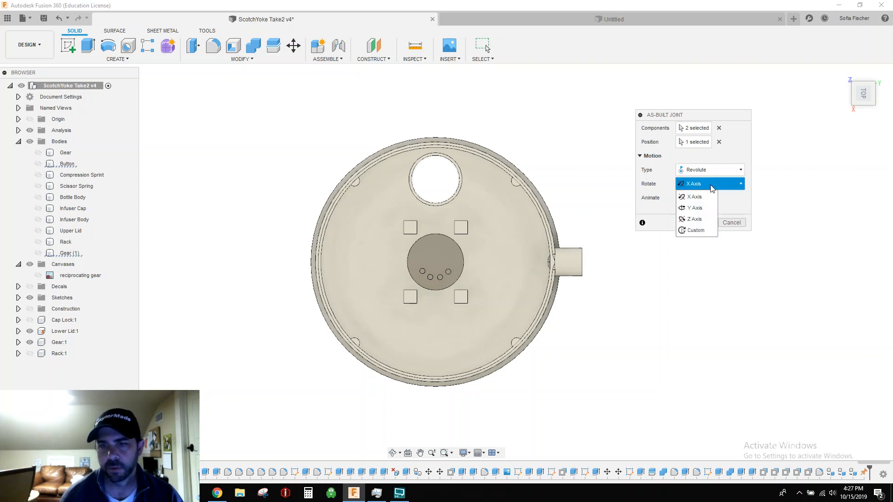
left_click(695, 208)
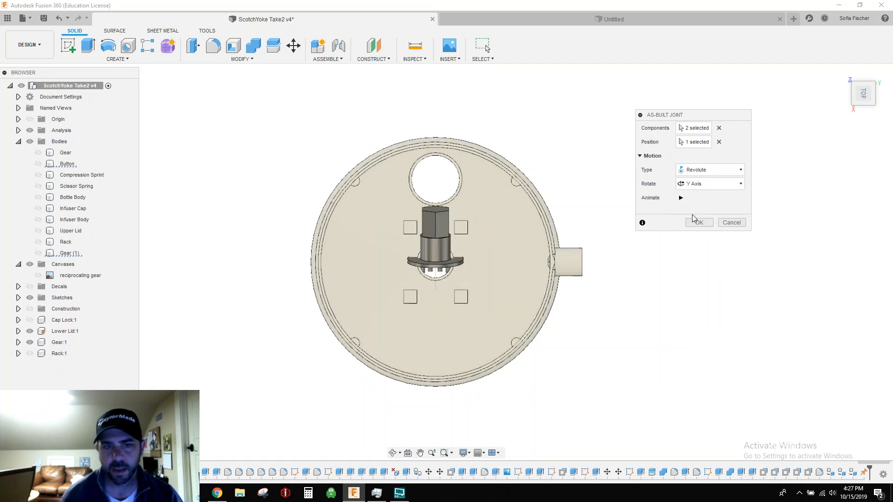
left_click(703, 187)
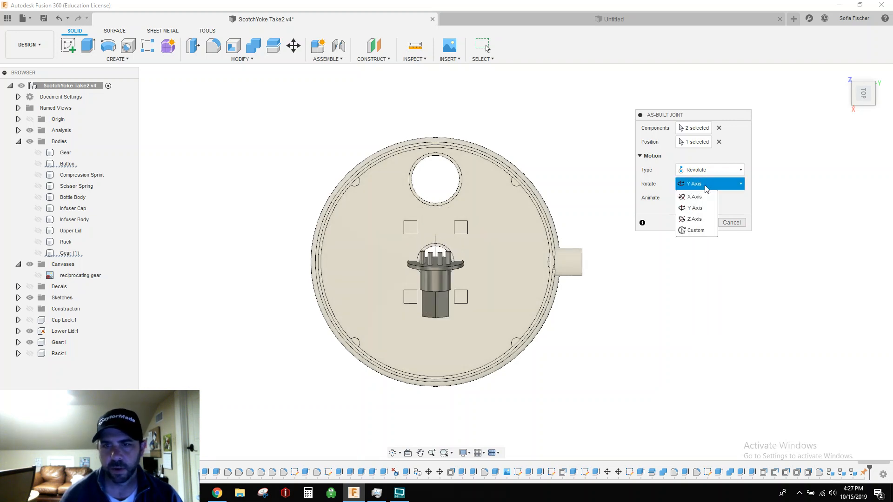
left_click(695, 219)
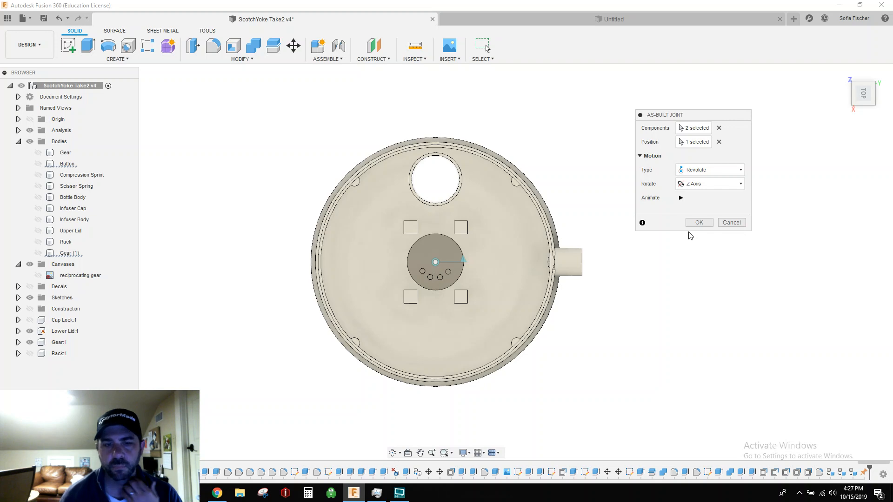
left_click(680, 198)
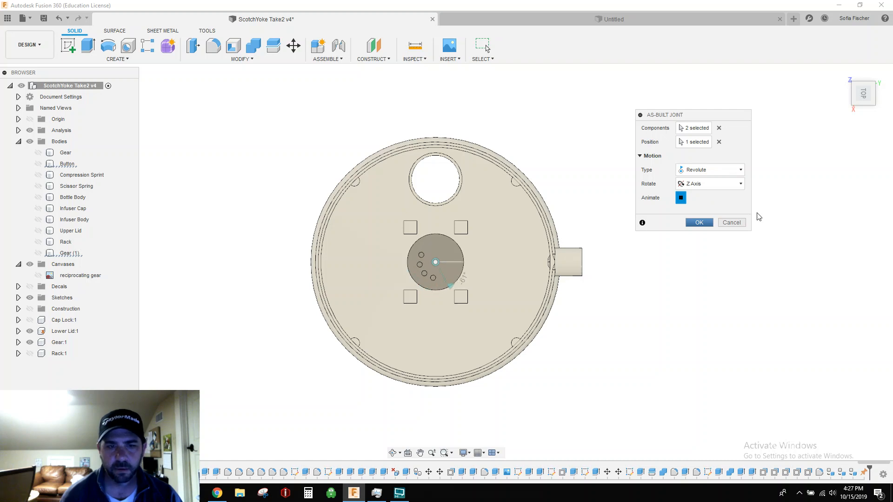
left_click(699, 223)
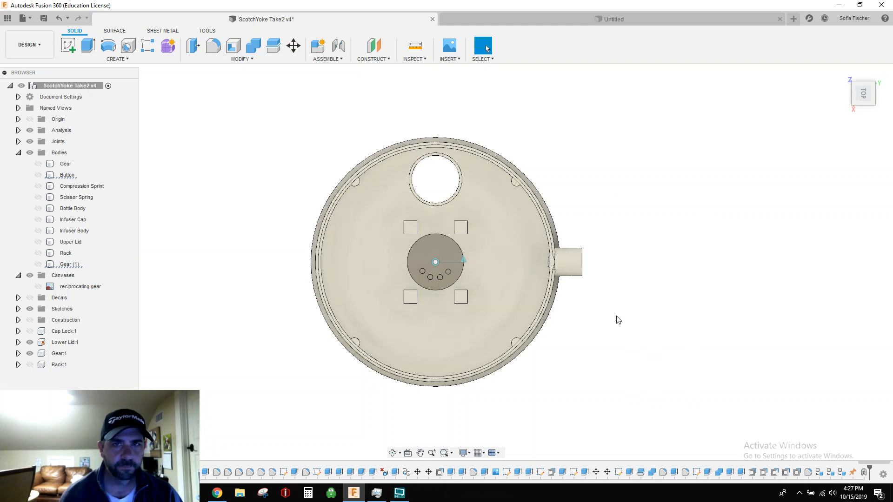
Step: Show the Rack component again and start an as-built joint between the rack and the lower lid
left_click(29, 364)
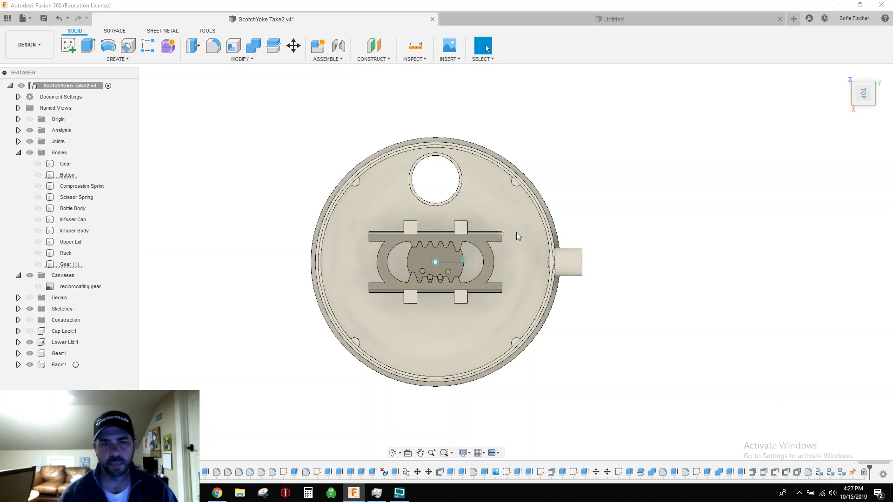
left_click(327, 61)
left_click(332, 90)
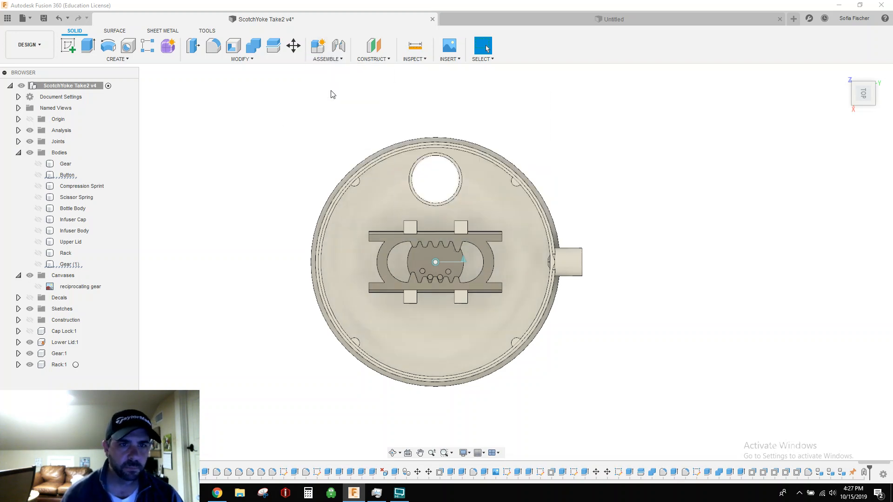
left_click(481, 247)
left_click(486, 196)
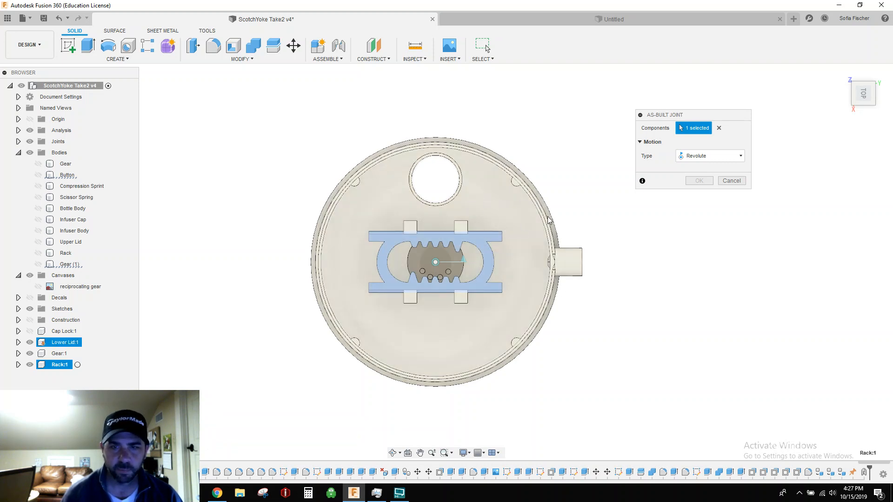
left_click(842, 73)
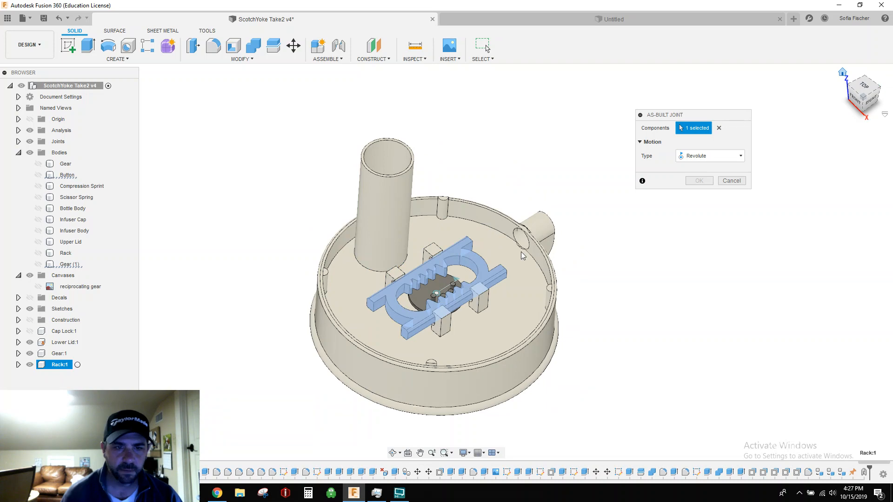
scroll(412, 305, "up", 10)
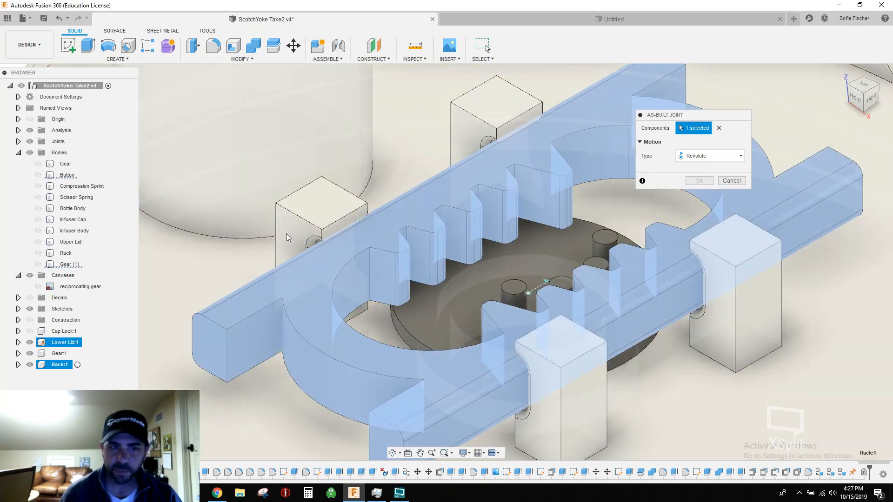
left_click(311, 221)
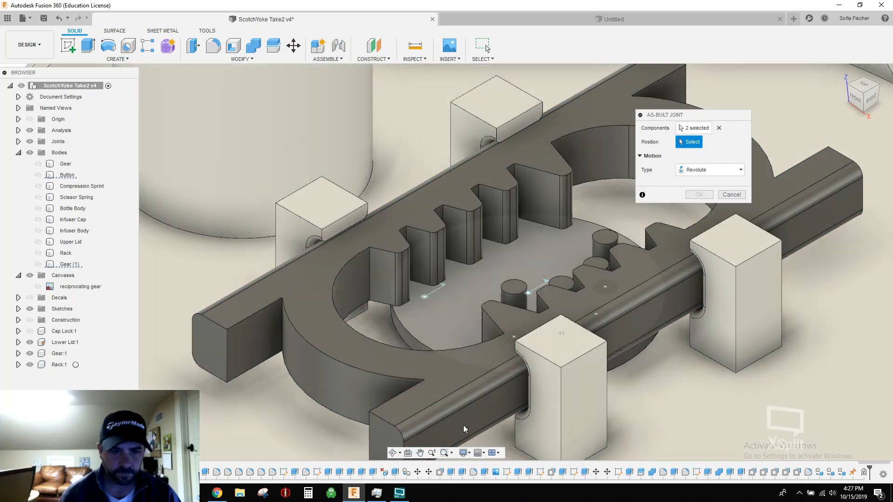
Step: Position the joint on the inner face of a lid guide post, hiding the rack temporarily to reach that face
left_click(393, 453)
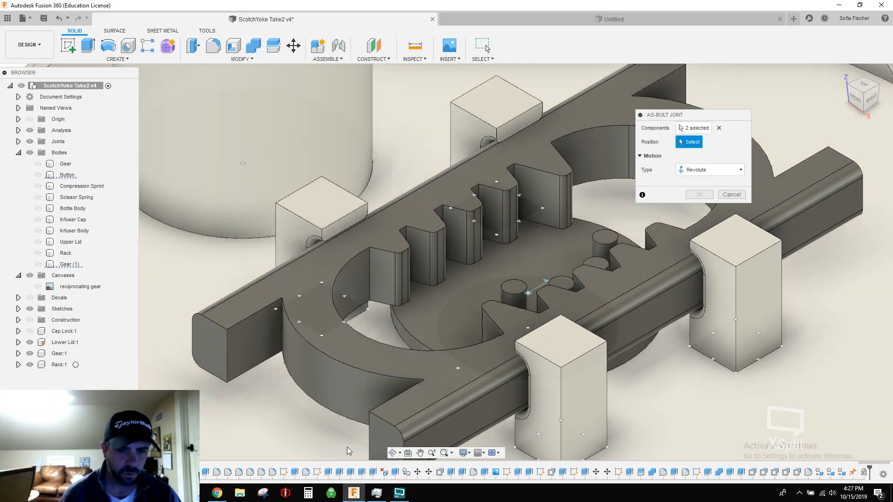
left_click(393, 453)
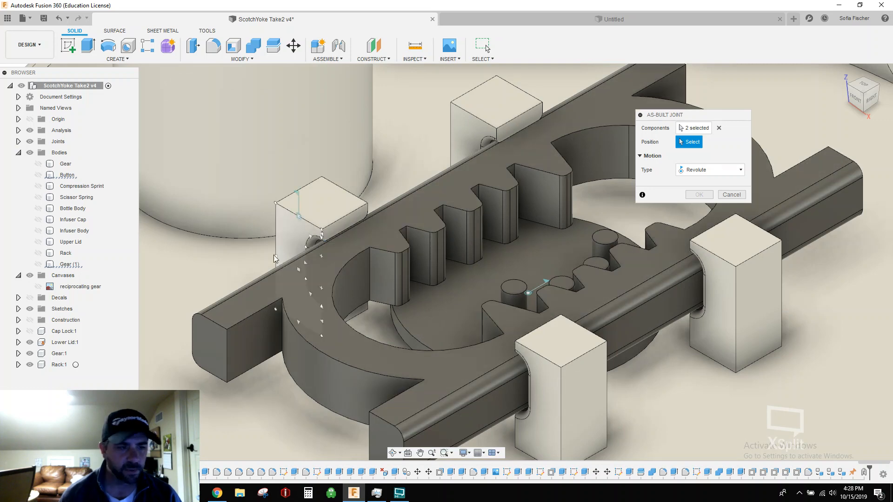
left_click(29, 365)
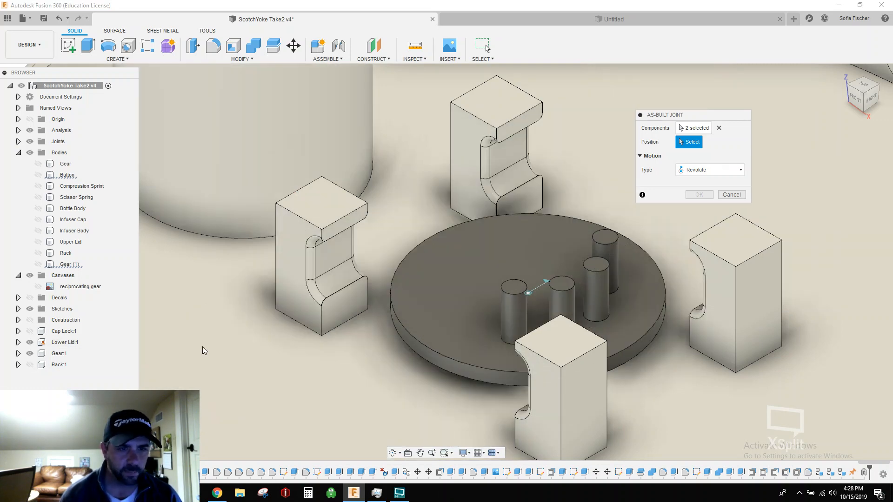
left_click(335, 251)
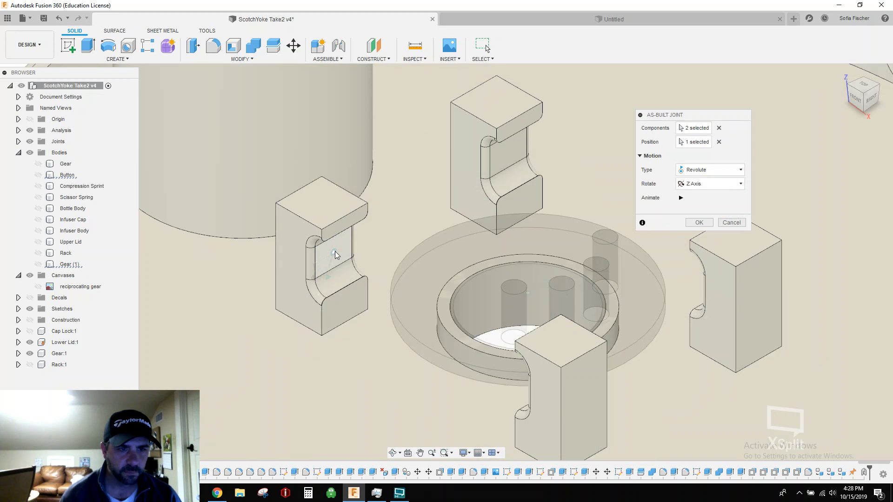
left_click(29, 365)
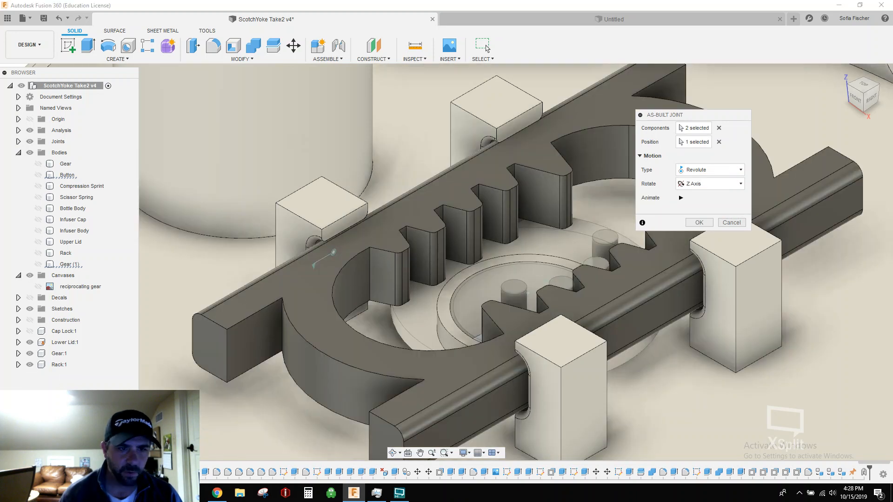
Step: Set the rack joint's motion to Slider along the Y axis and create the joint
left_click(714, 171)
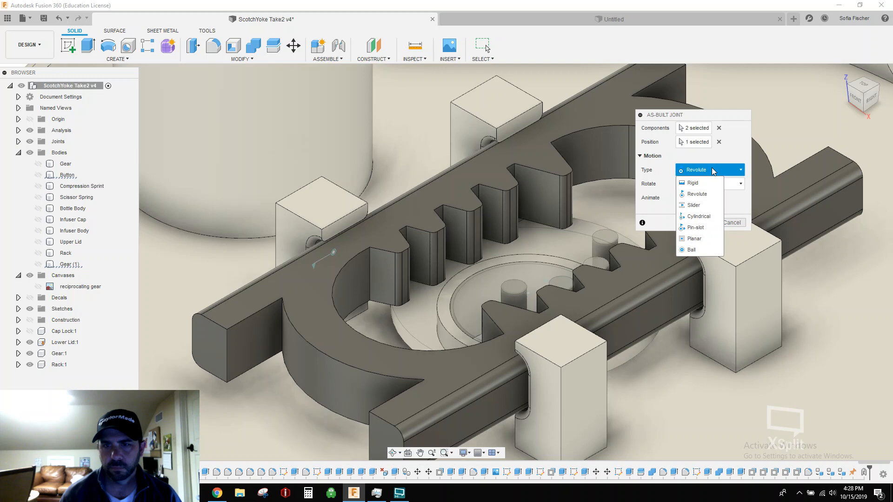
left_click(705, 205)
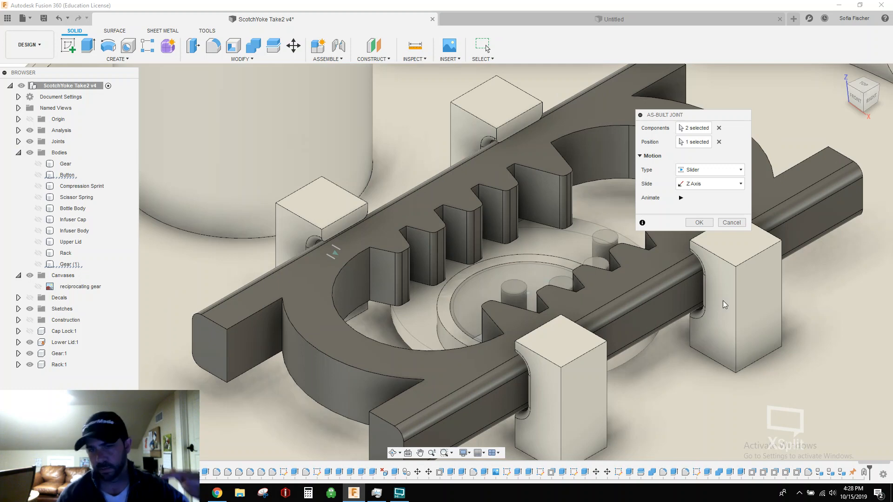
left_click(705, 182)
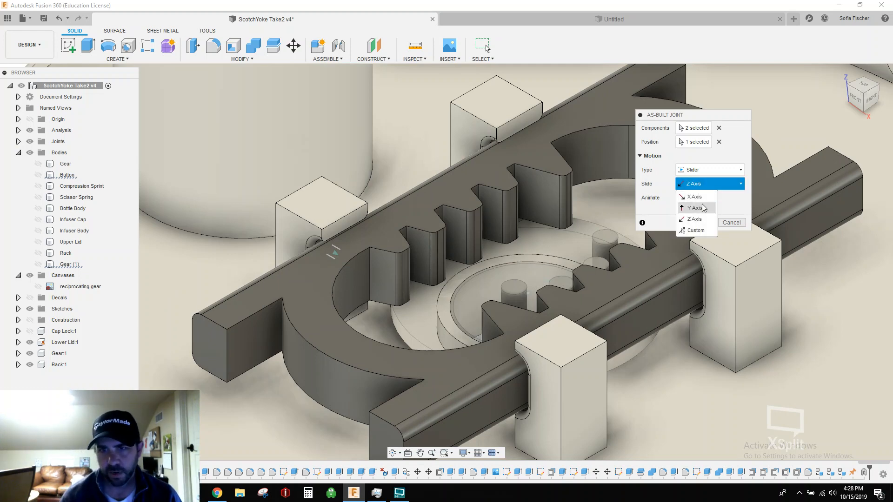
left_click(695, 208)
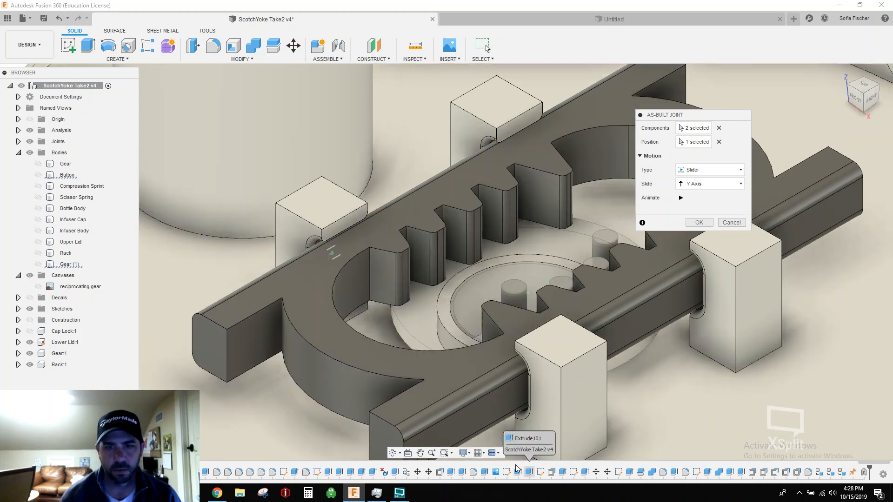
left_click(699, 222)
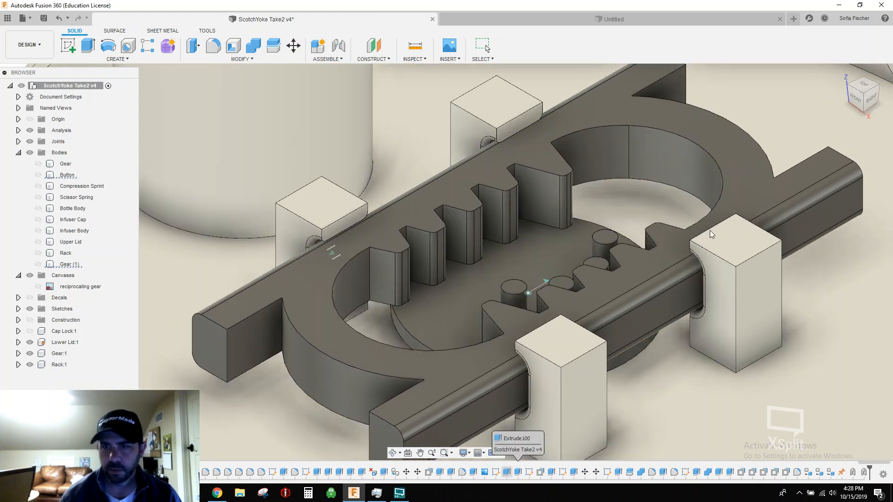
Step: Test the gear's rotation and the rack's sliding motion from above, and revert both components to their original positions
left_click(843, 69)
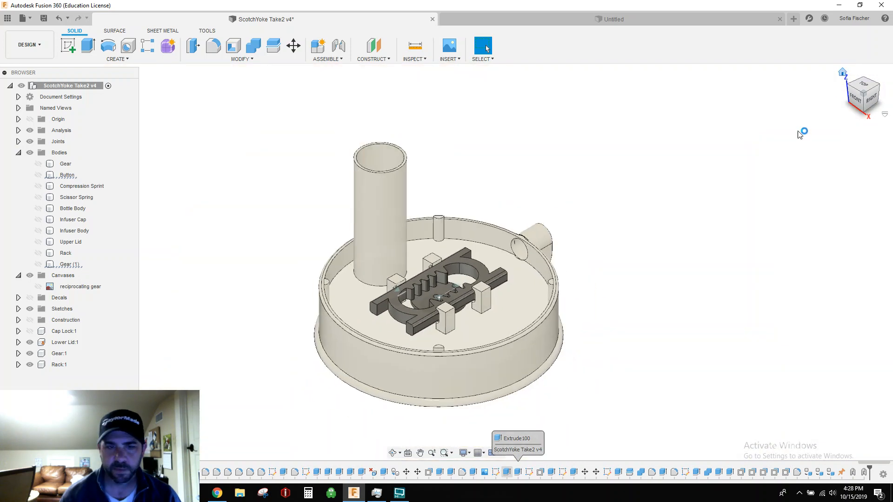
left_click(861, 82)
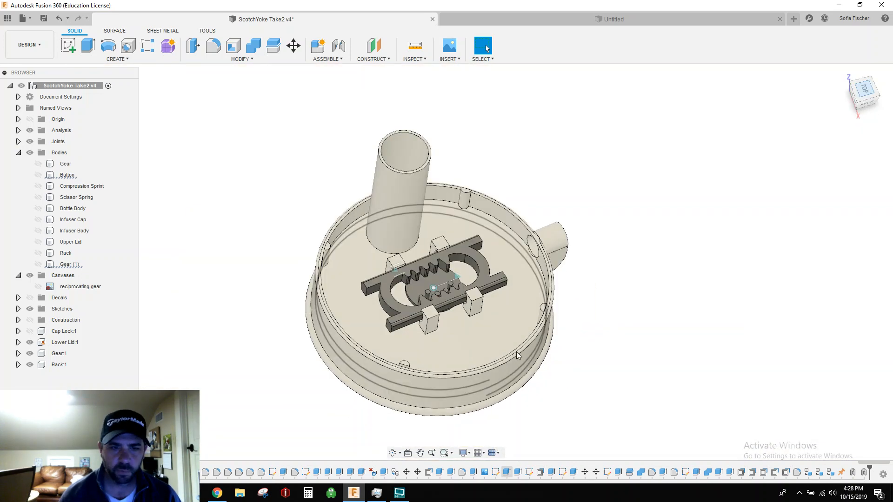
scroll(435, 292, "up", 8)
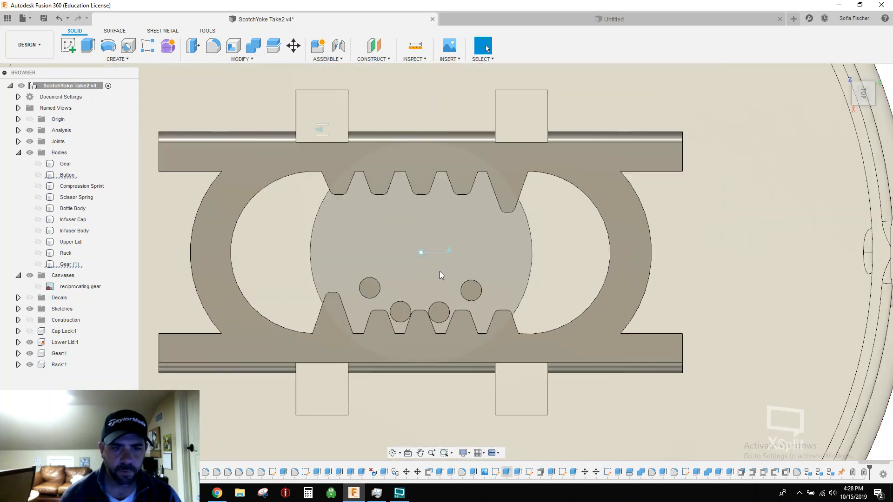
mouse_move(485, 249)
left_mouse_down()
mouse_move(458, 286)
mouse_move(429, 291)
mouse_move(383, 250)
mouse_move(462, 227)
mouse_move(427, 287)
mouse_move(380, 270)
mouse_move(378, 245)
mouse_move(435, 156)
mouse_move(522, 154)
mouse_move(453, 159)
left_mouse_up()
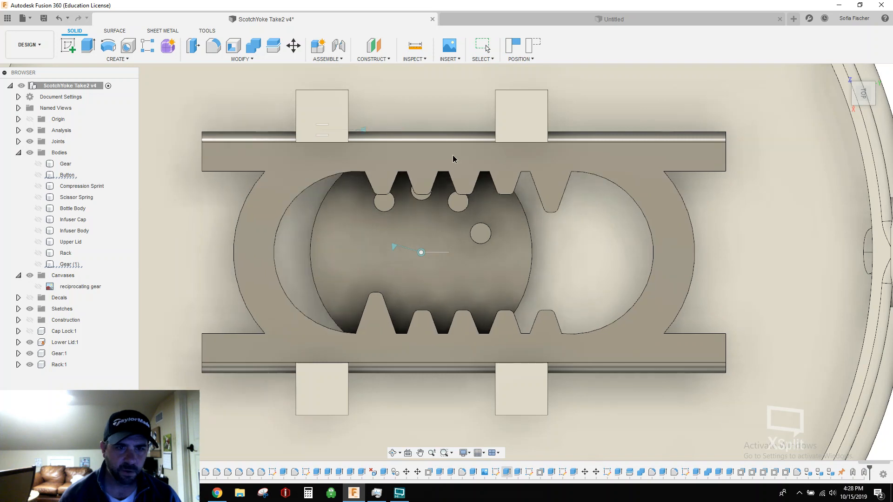
left_click_drag(383, 154, 488, 169)
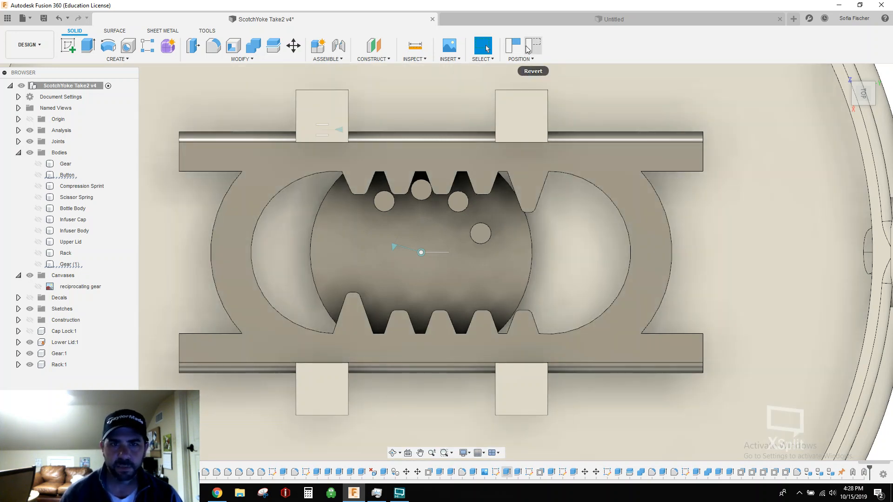
left_click(528, 48)
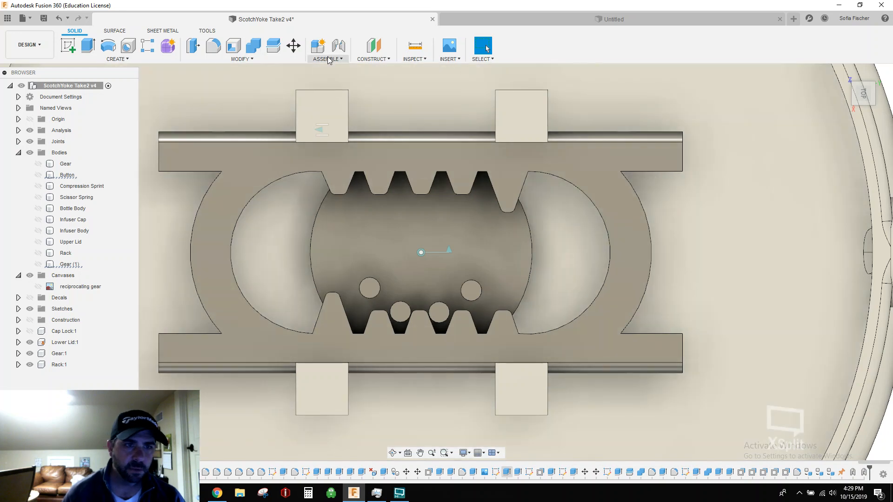
Step: Enable contact sets and create a new contact set between the rack and gear bodies
left_click(328, 59)
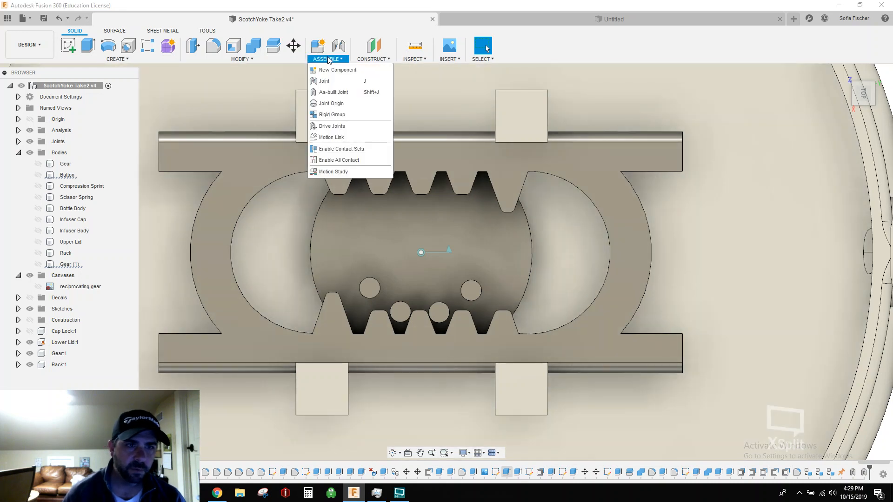
left_click(358, 149)
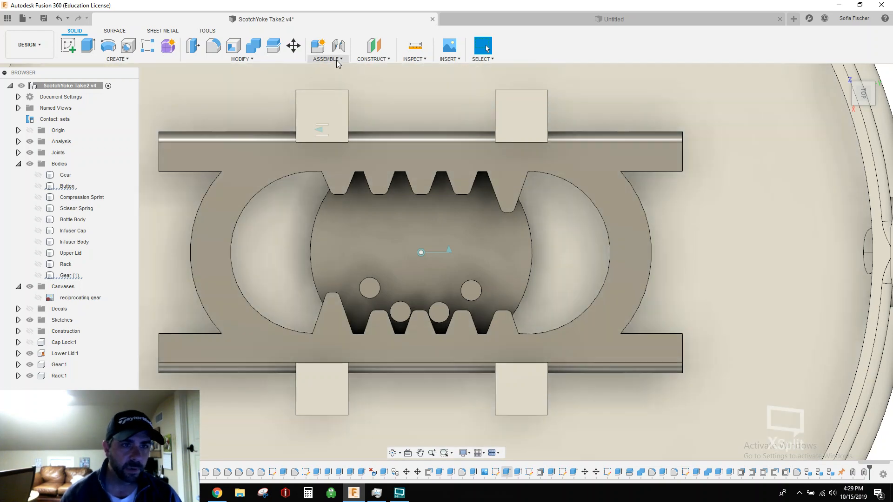
left_click(337, 60)
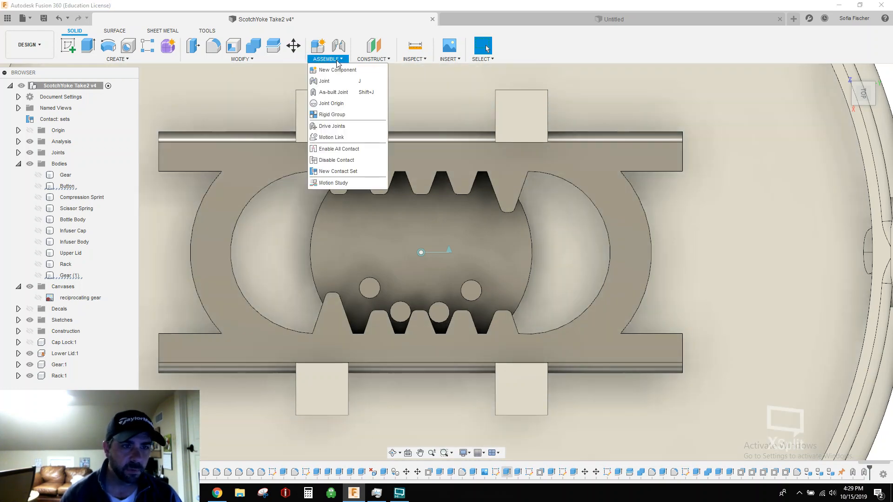
left_click(335, 171)
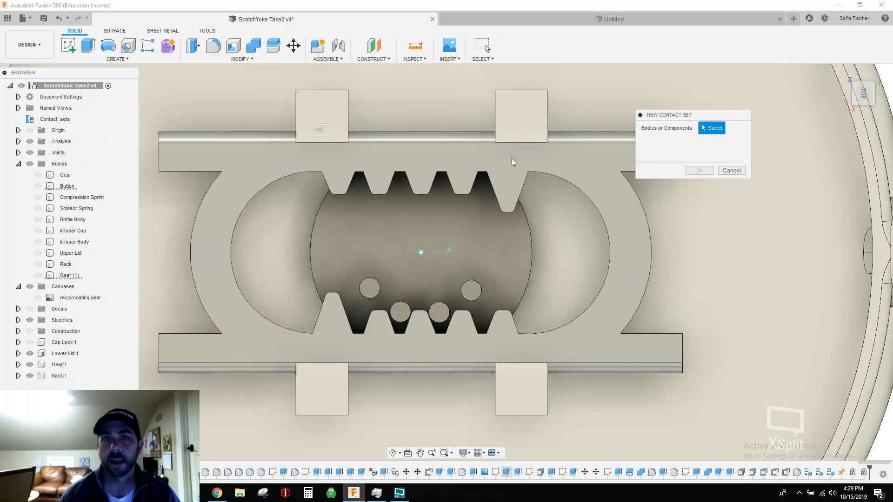
left_click(492, 162)
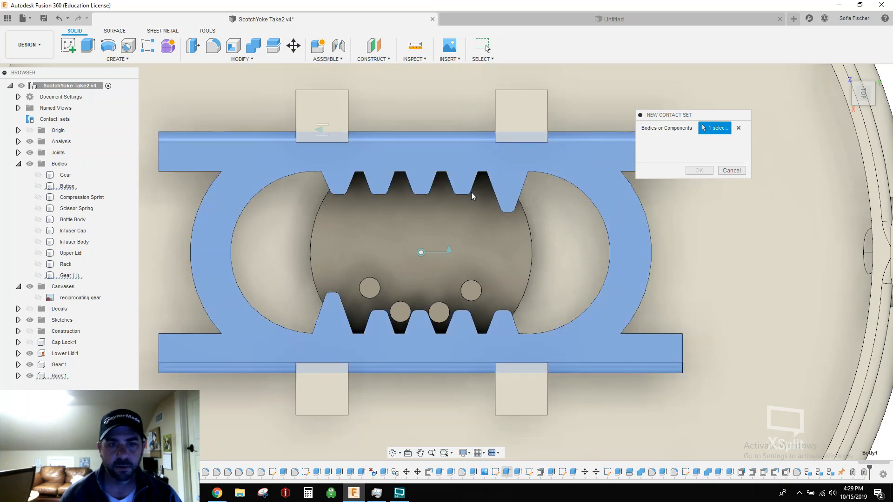
left_click(458, 238)
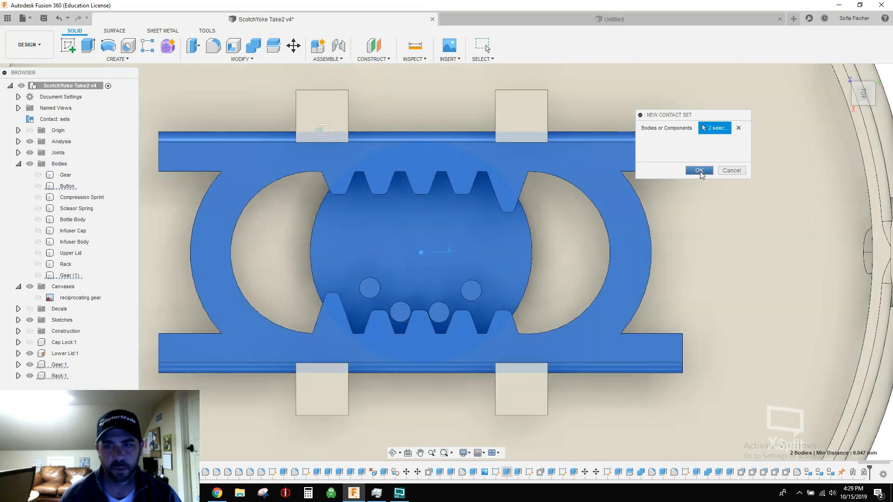
left_click(699, 171)
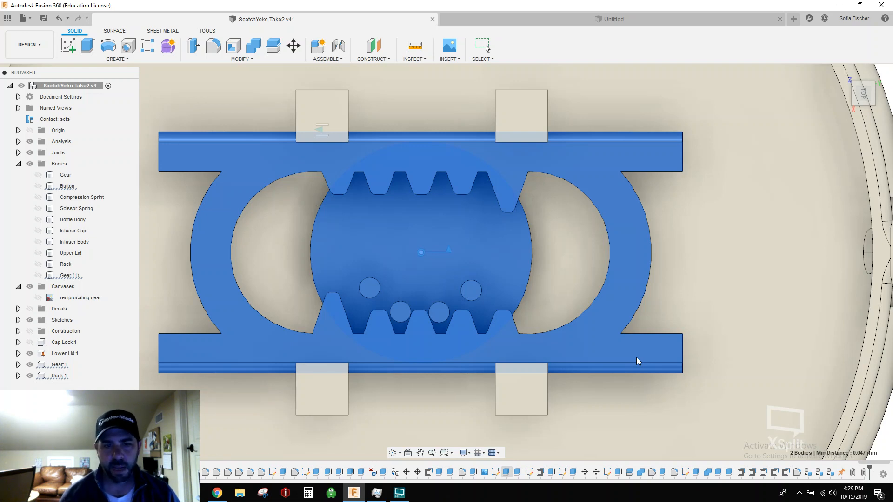
key("Escape")
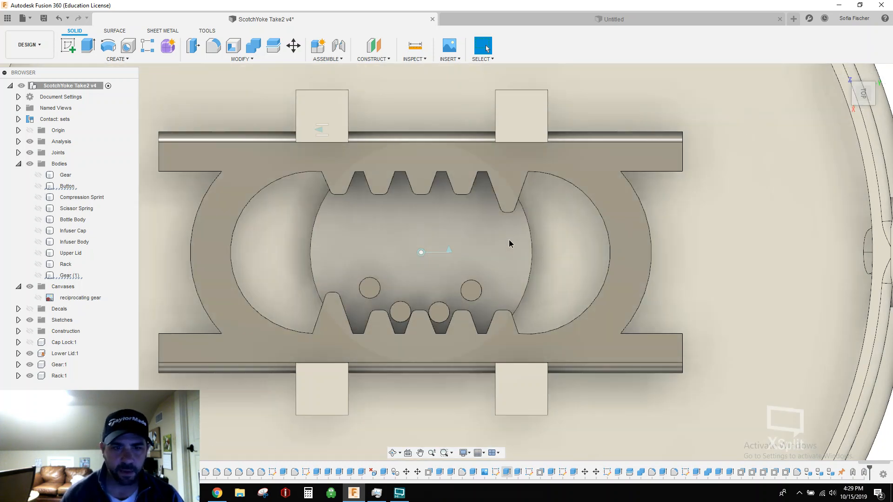
Step: Rotate the gear by hand to test its pins' contact with the rack teeth, and revert the components' positions
left_click_drag(508, 239, 474, 271)
left_click_drag(464, 284, 389, 259)
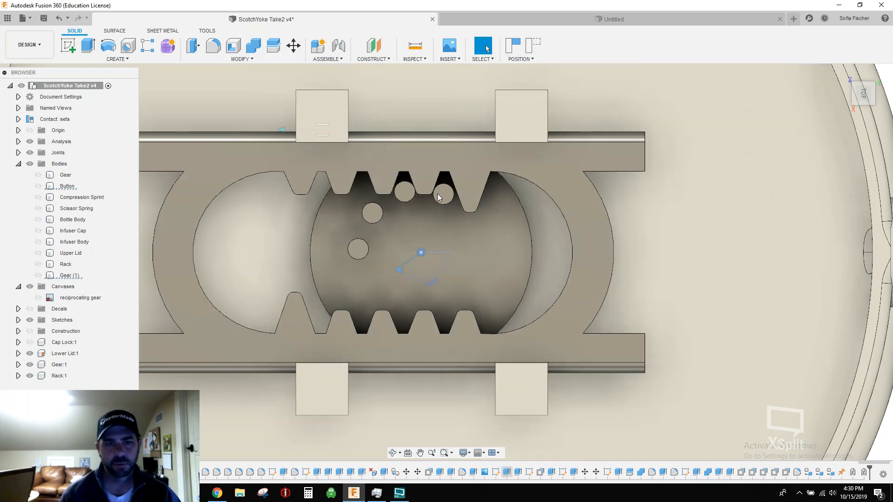
left_click(533, 45)
Step: Rotate the gear about a quarter turn so its pins push the rack away from the lid's side spout, and capture the position
scroll(487, 263, "down", 2)
scroll(487, 263, "down", 4)
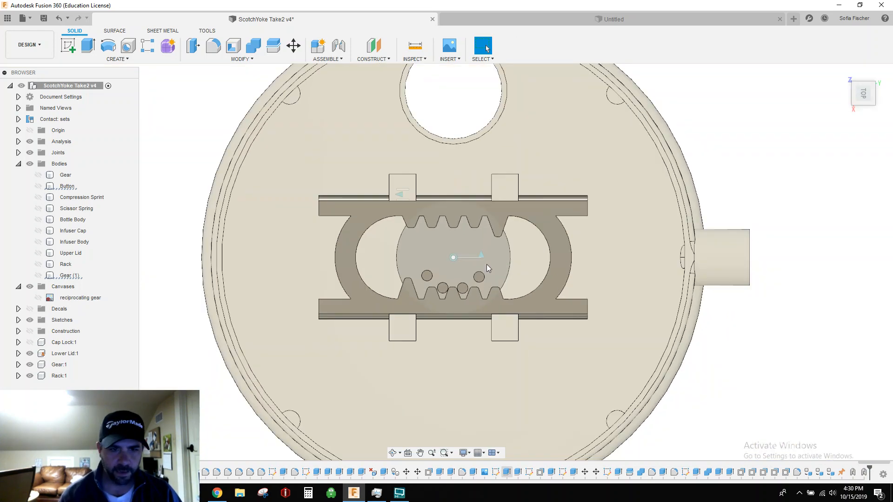
scroll(476, 263, "up", 5)
scroll(467, 269, "down", 2)
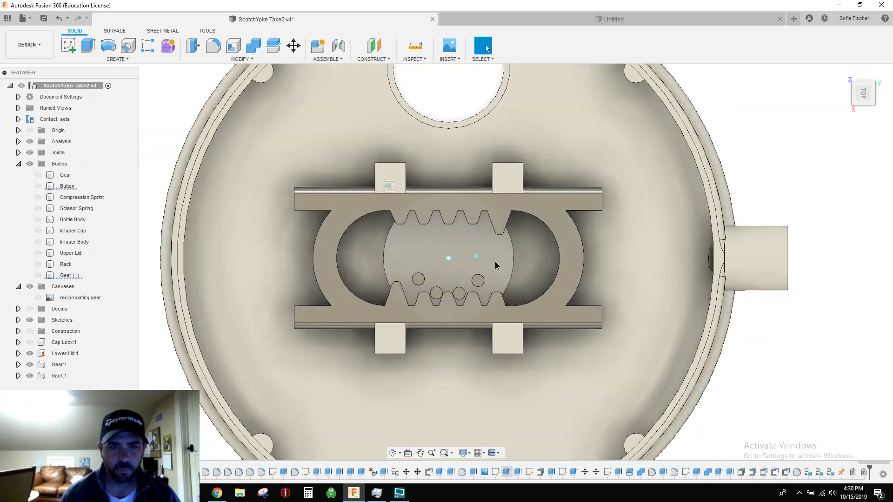
left_click_drag(490, 268, 444, 292)
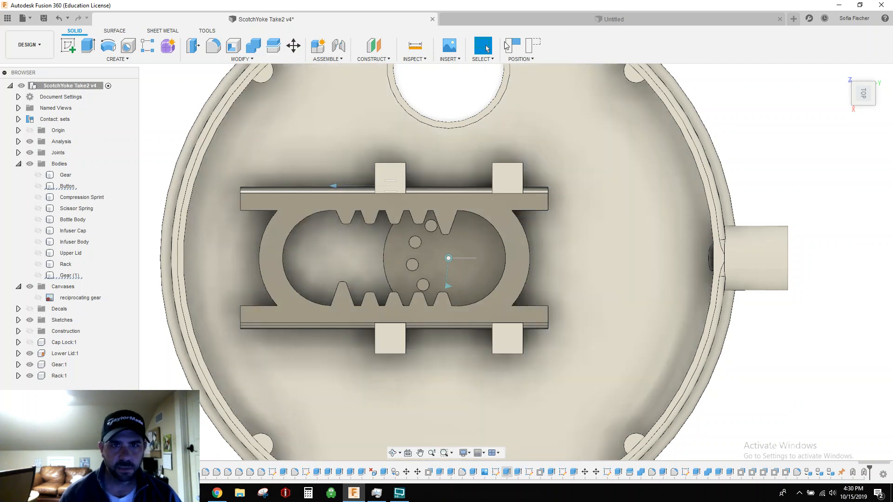
left_click(515, 46)
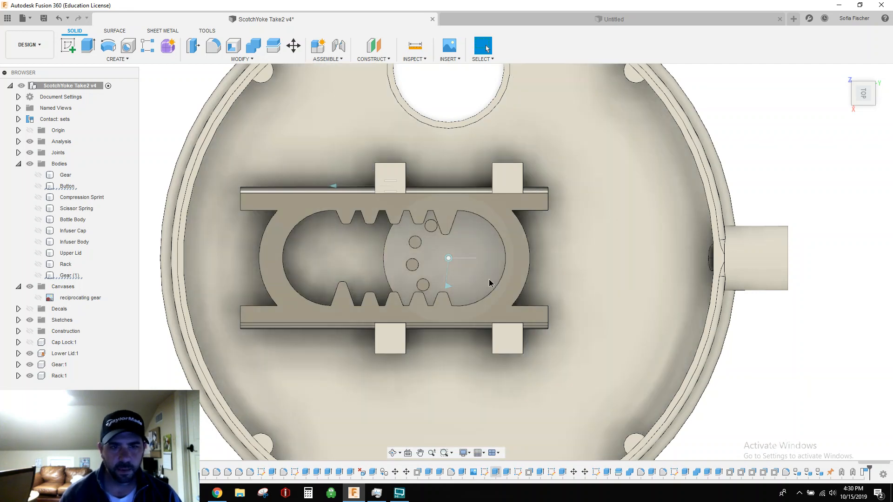
Step: Rotate the gear about half a turn so its pins drive the rack toward the lid's side spout, and capture the position
left_click_drag(490, 282, 415, 249)
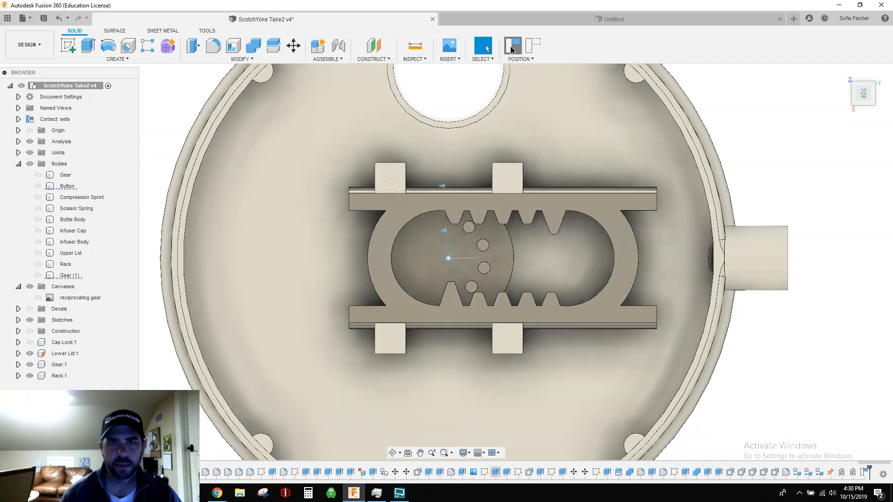
left_click(511, 47)
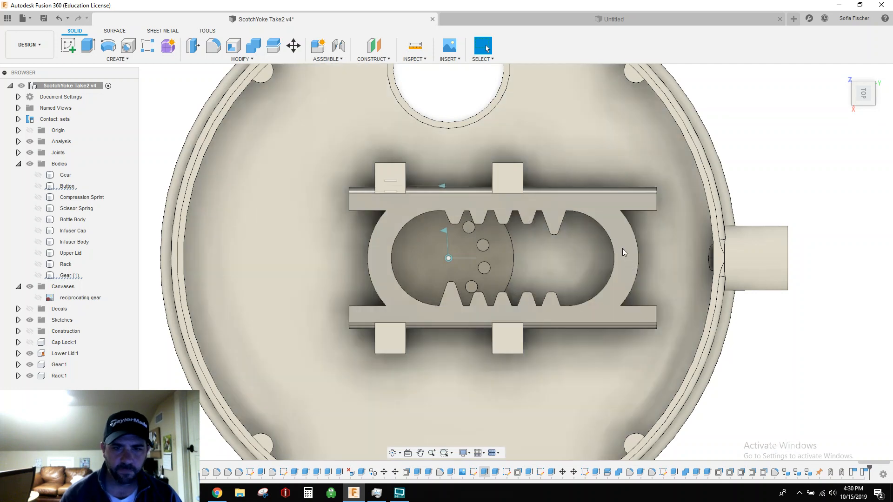
Step: Slide the rack away from the lid's side spout to test its contact with the gear pins, and revert the components' positions
left_click_drag(605, 216, 453, 224)
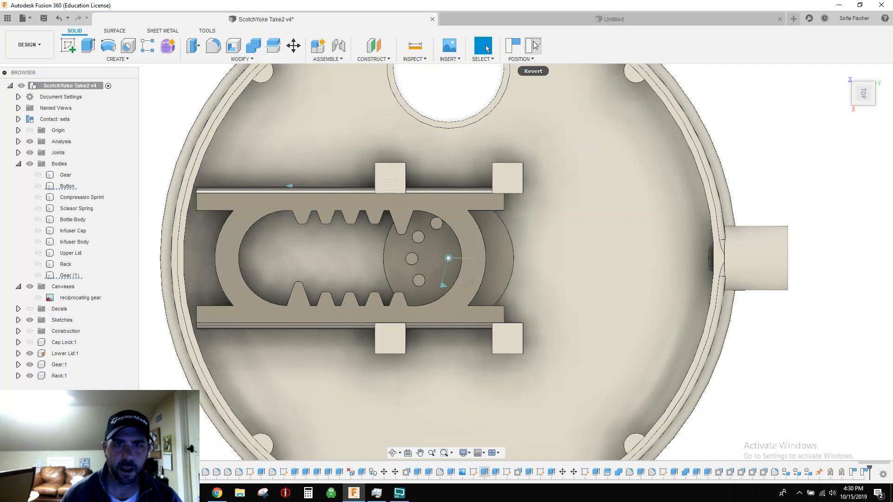
left_click(534, 45)
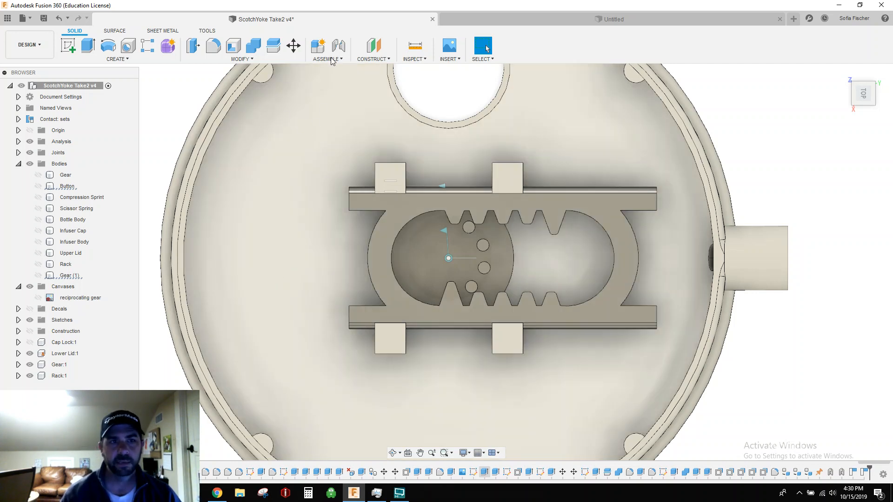
left_click(332, 60)
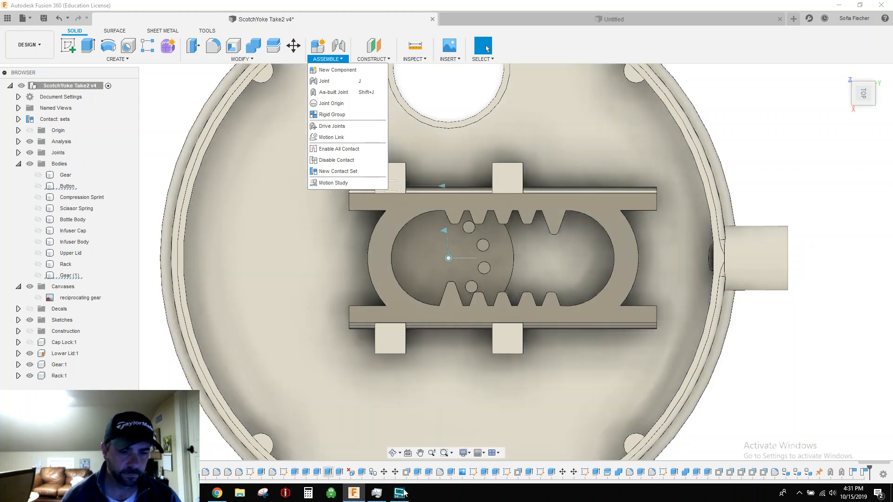
left_click(403, 492)
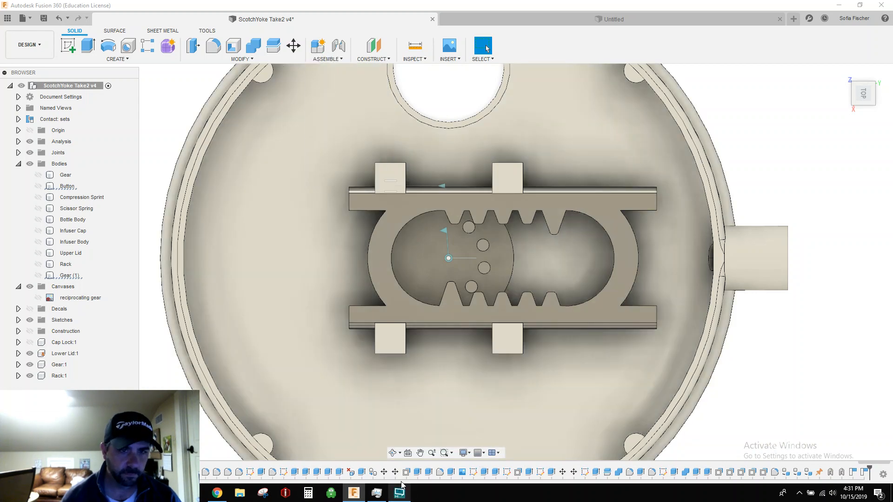